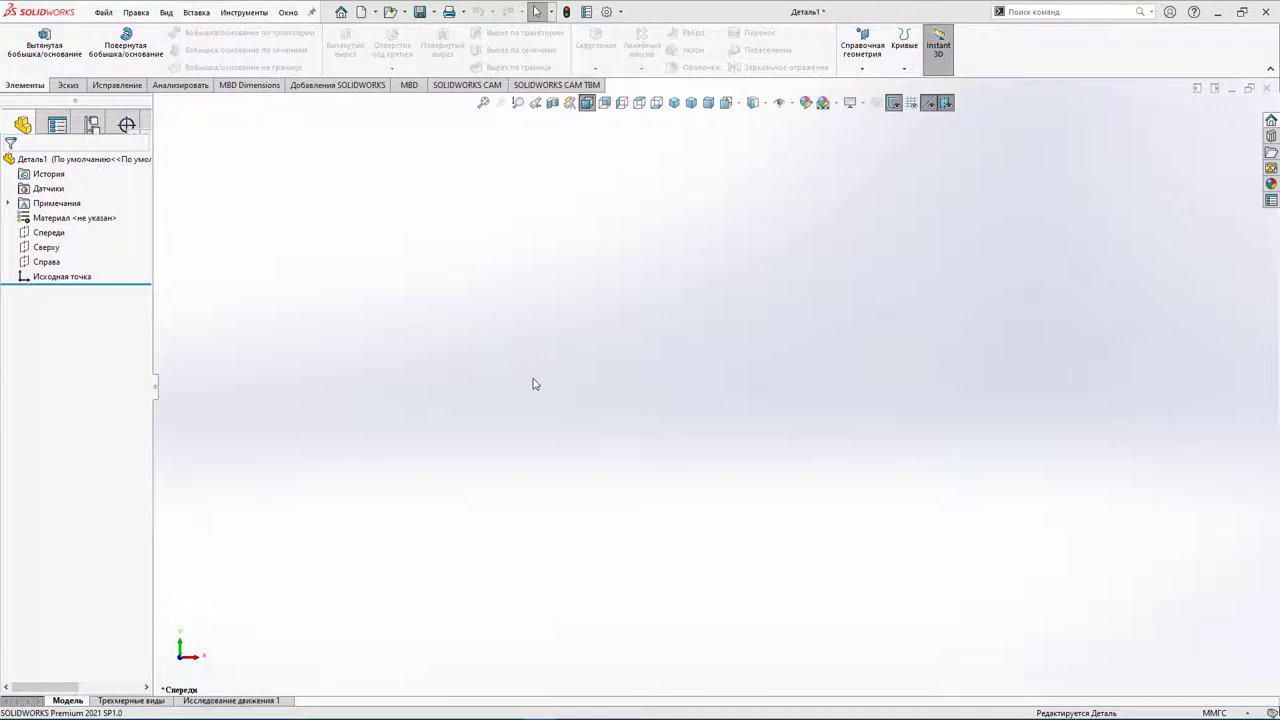
Bring up the Настройка dialog on its Клавиатура tab listing command shortcuts
right_click(36, 89)
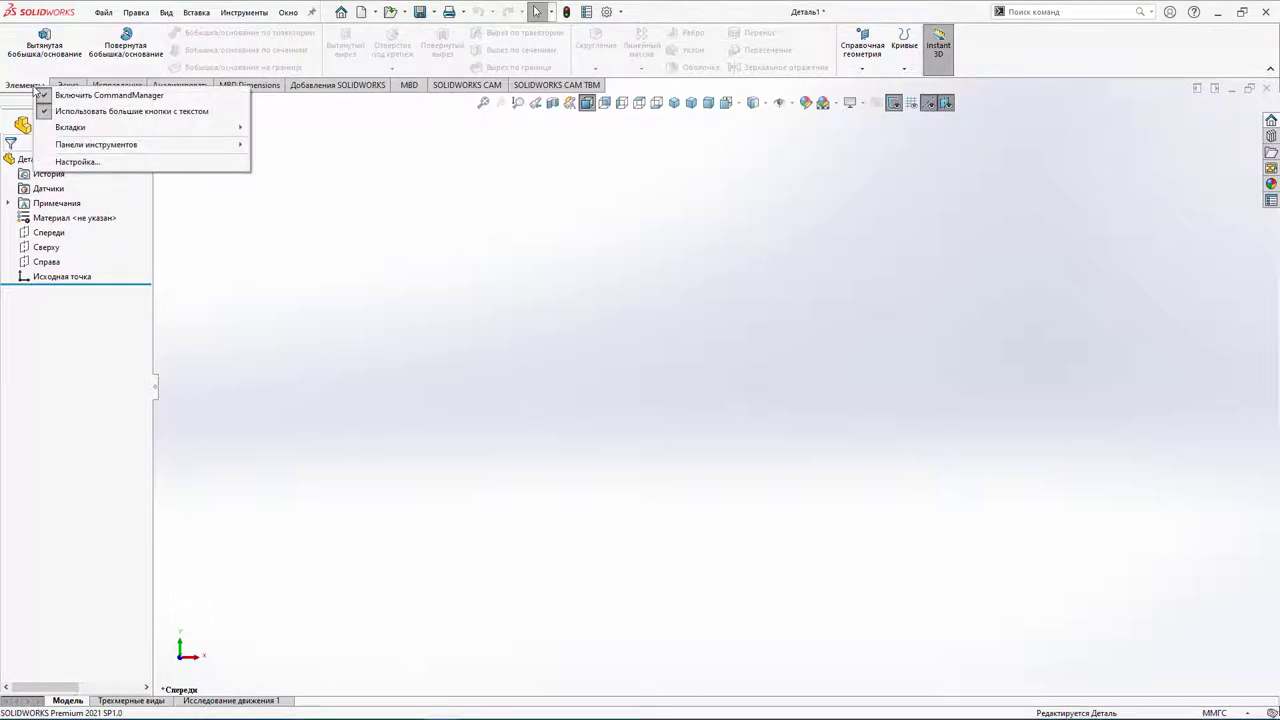
click(80, 162)
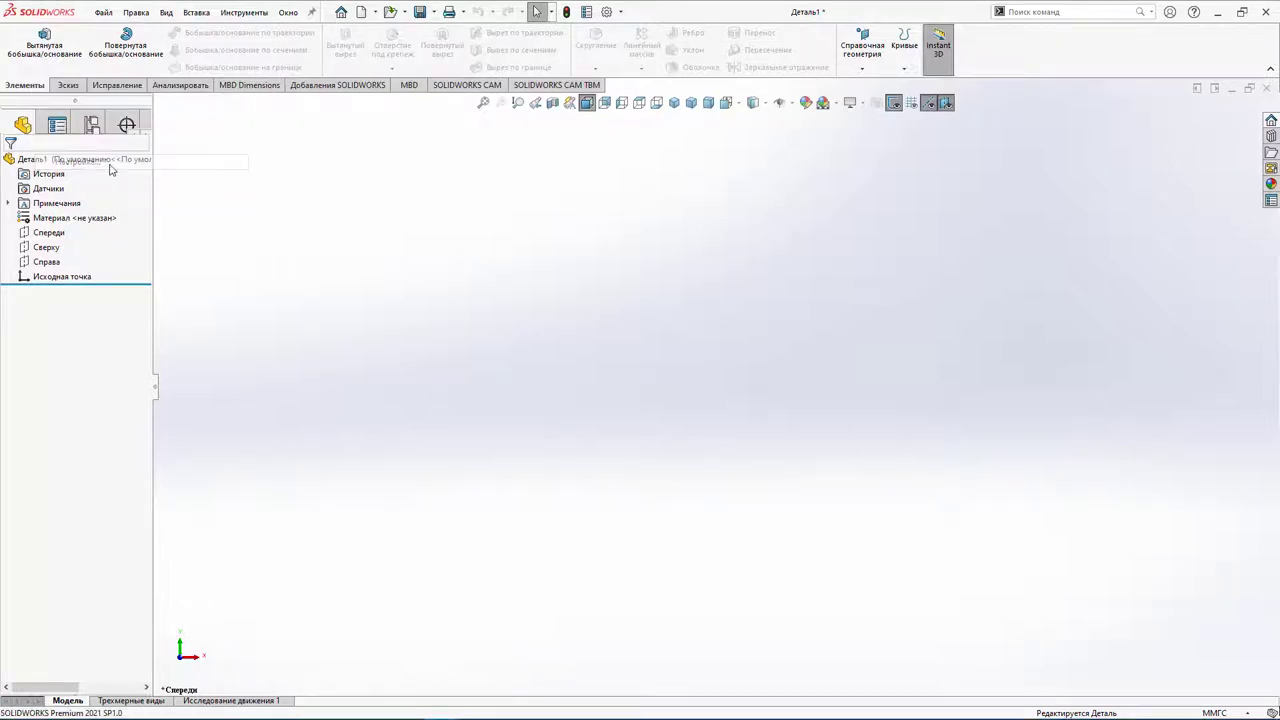
click(675, 209)
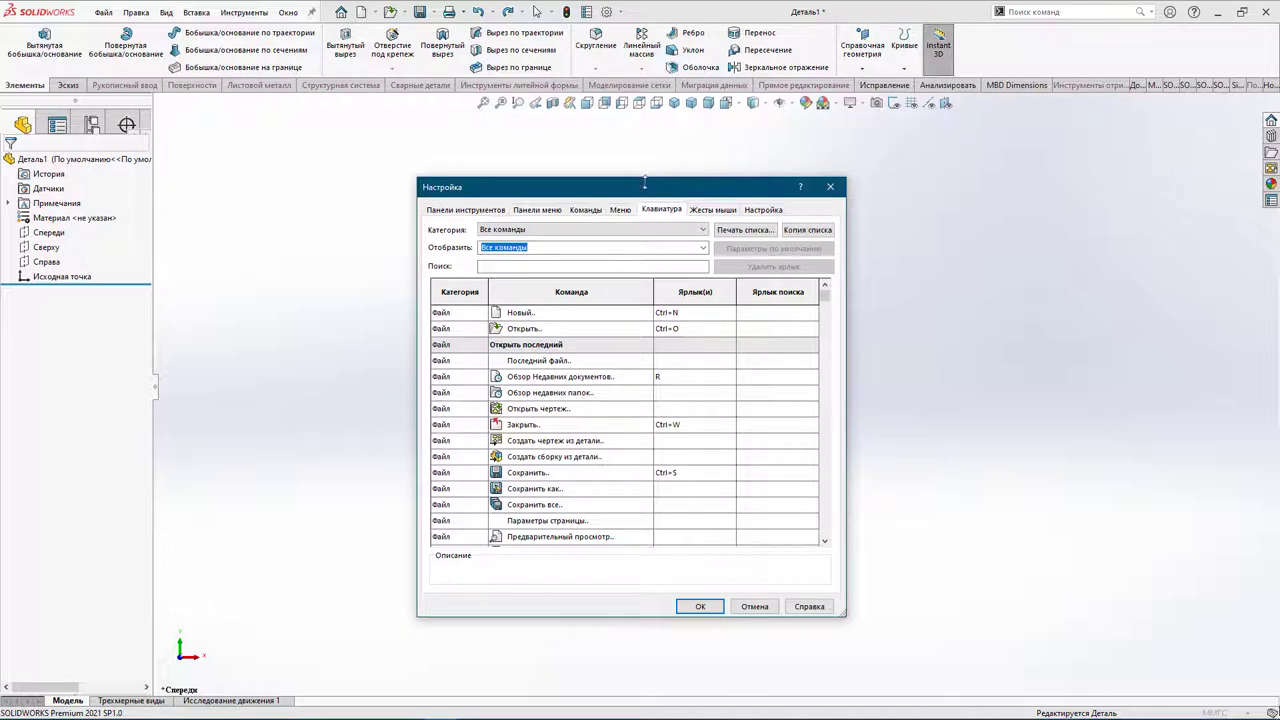
Move the dialog up slightly and filter the shortcut list to the Правка category
drag(647, 190, 647, 177)
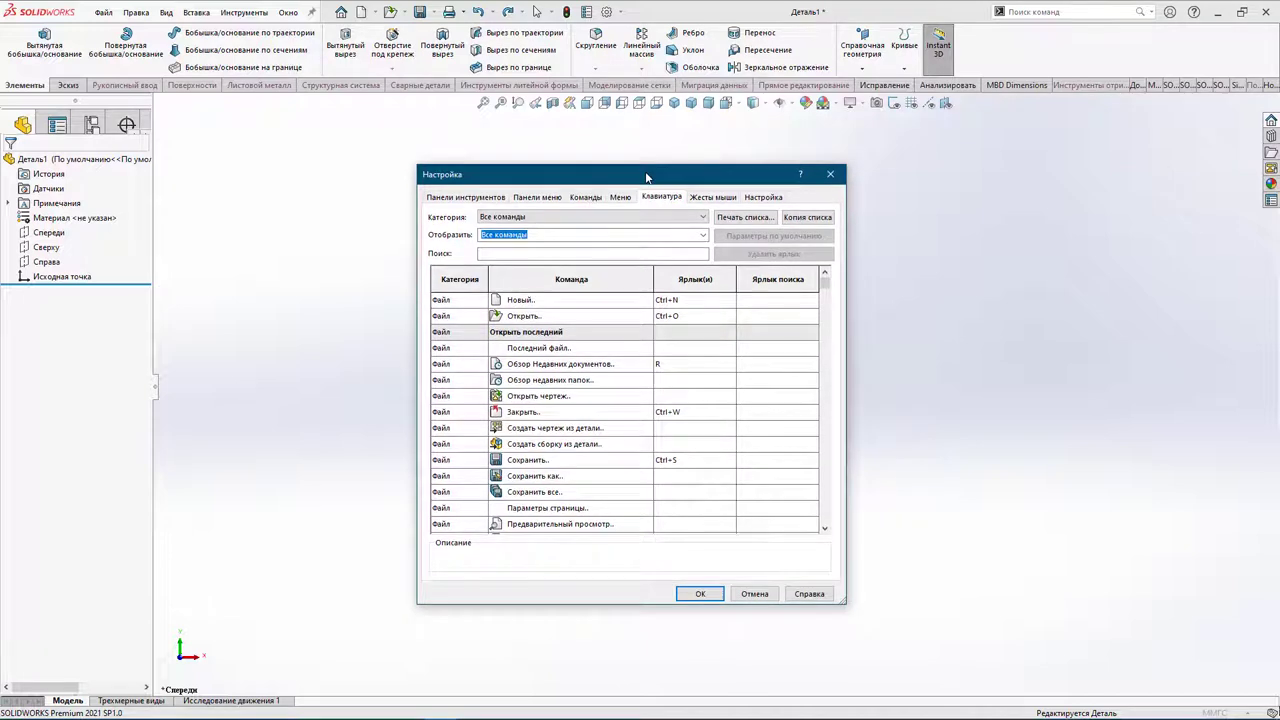
click(698, 217)
click(650, 246)
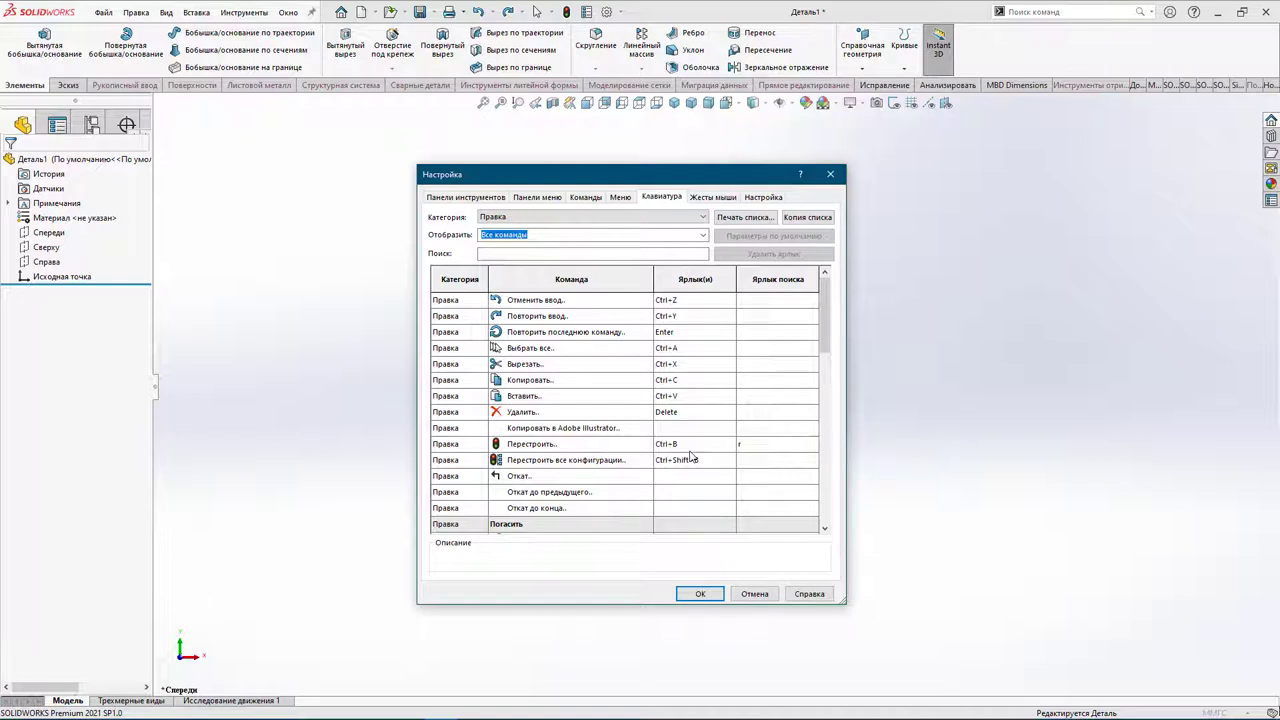
Scroll through the Правка commands and check that Выбрать все uses Ctrl+A
scroll(678, 500, down, 3)
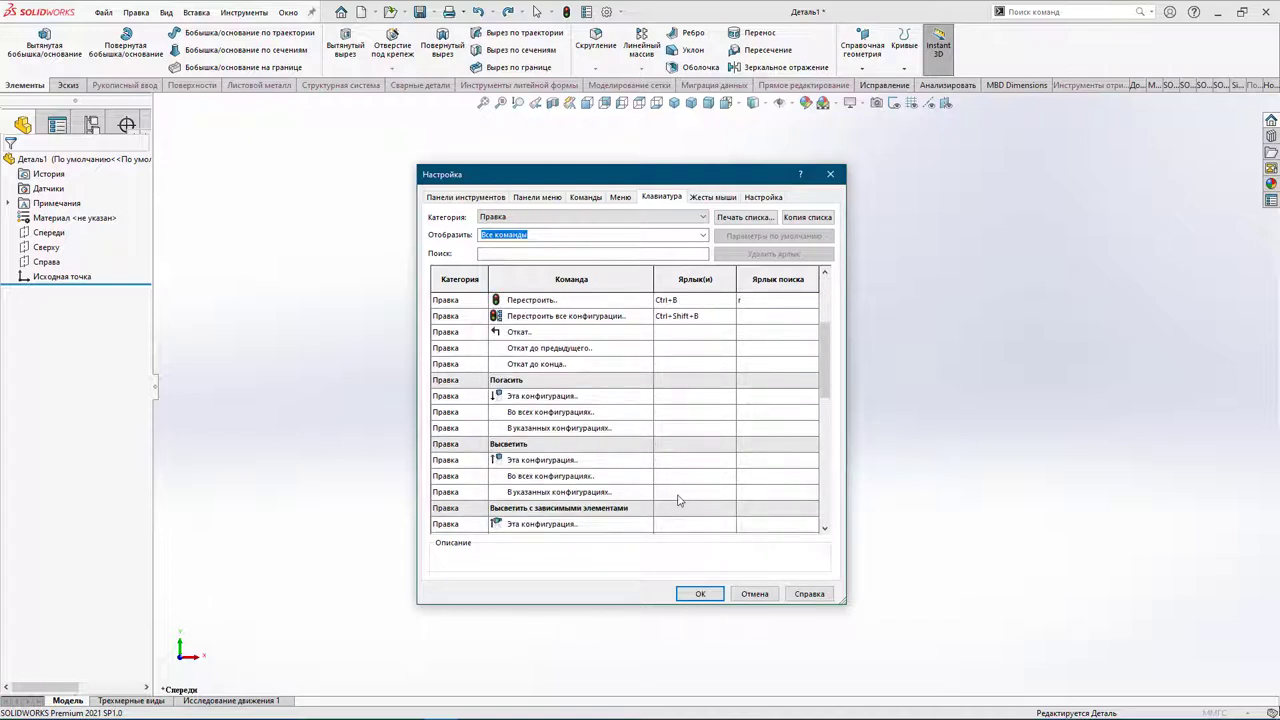
scroll(678, 500, up, 3)
click(680, 349)
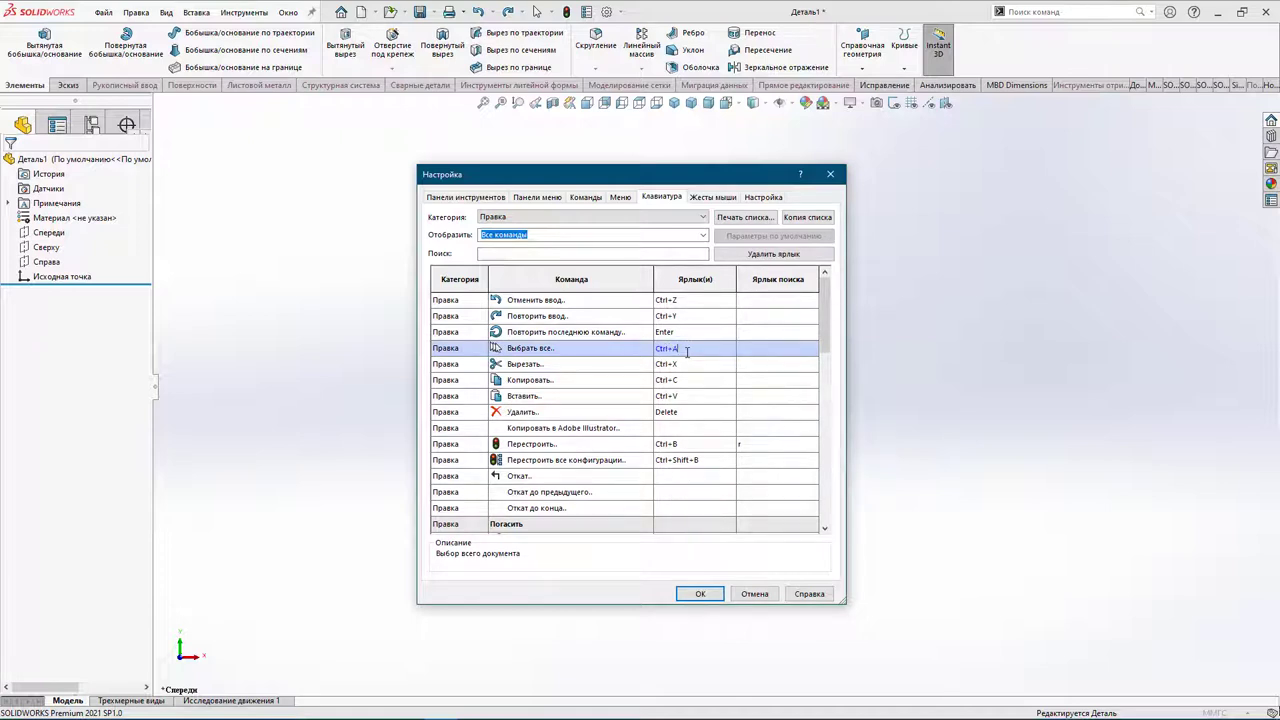
click(581, 250)
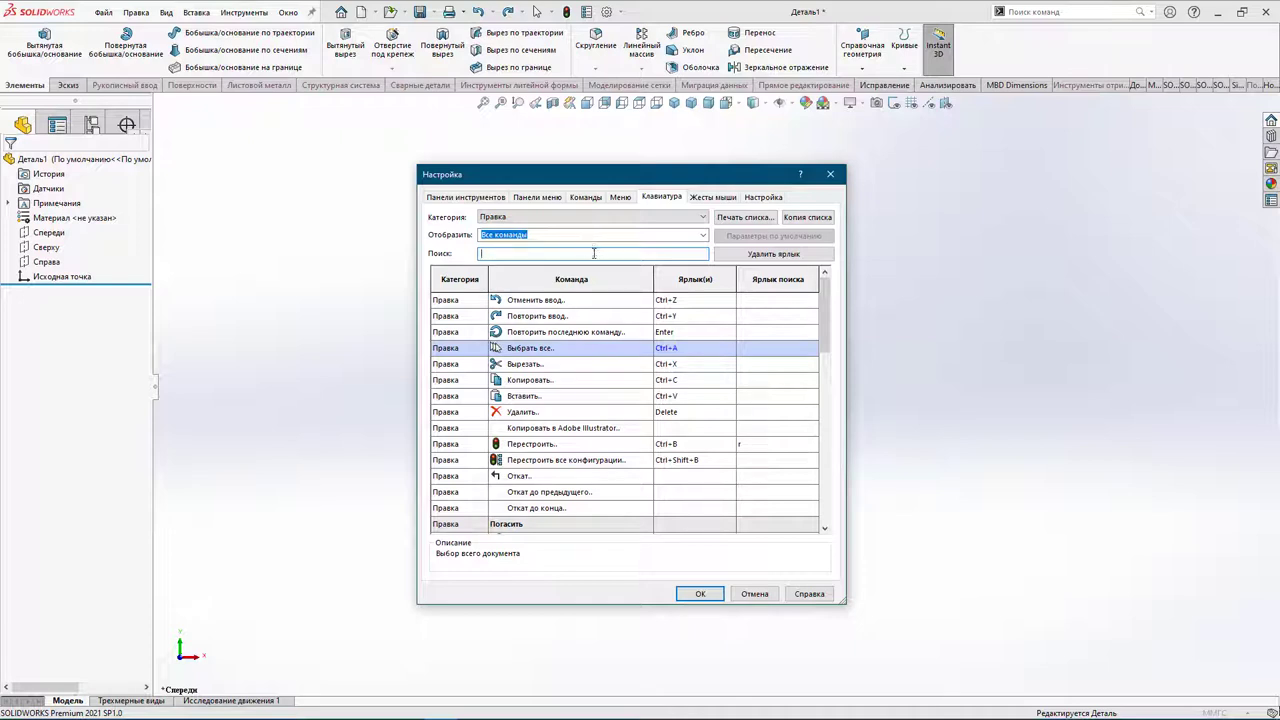
click(675, 218)
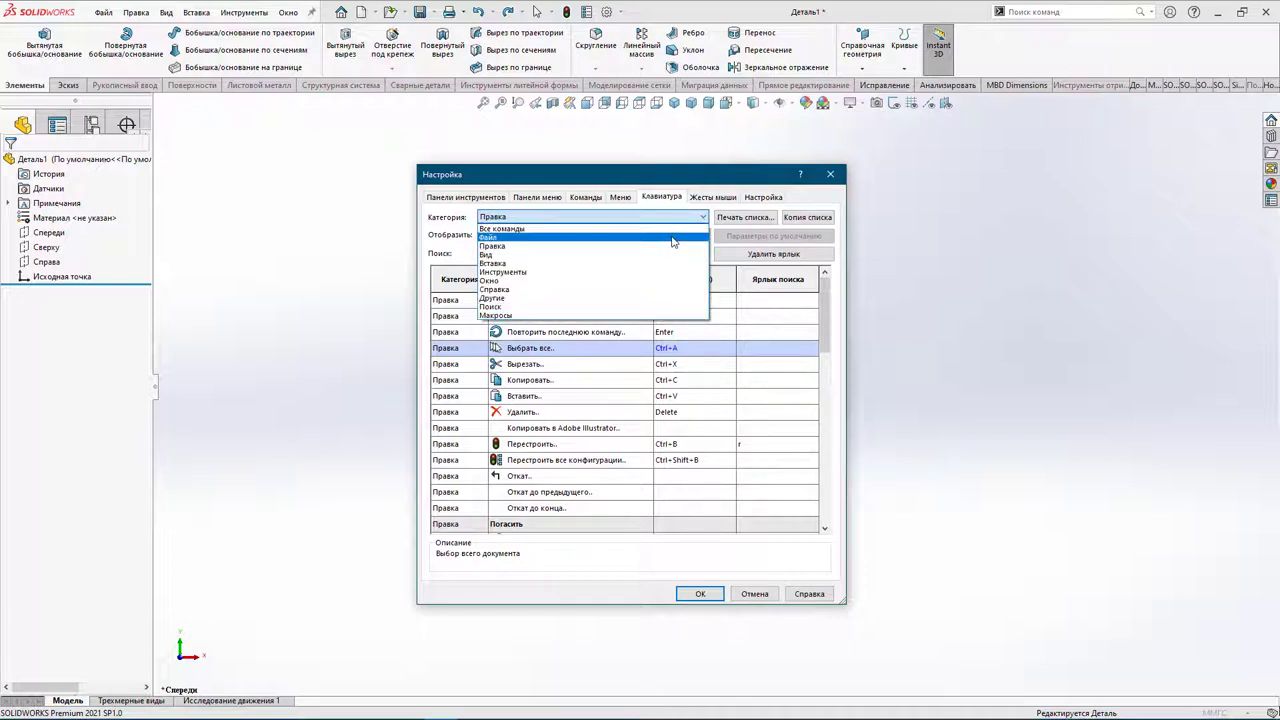
In the Файл category, assign Shift+S to Сохранить как, keeping Ctrl+S on Сохранить, and apply
click(674, 238)
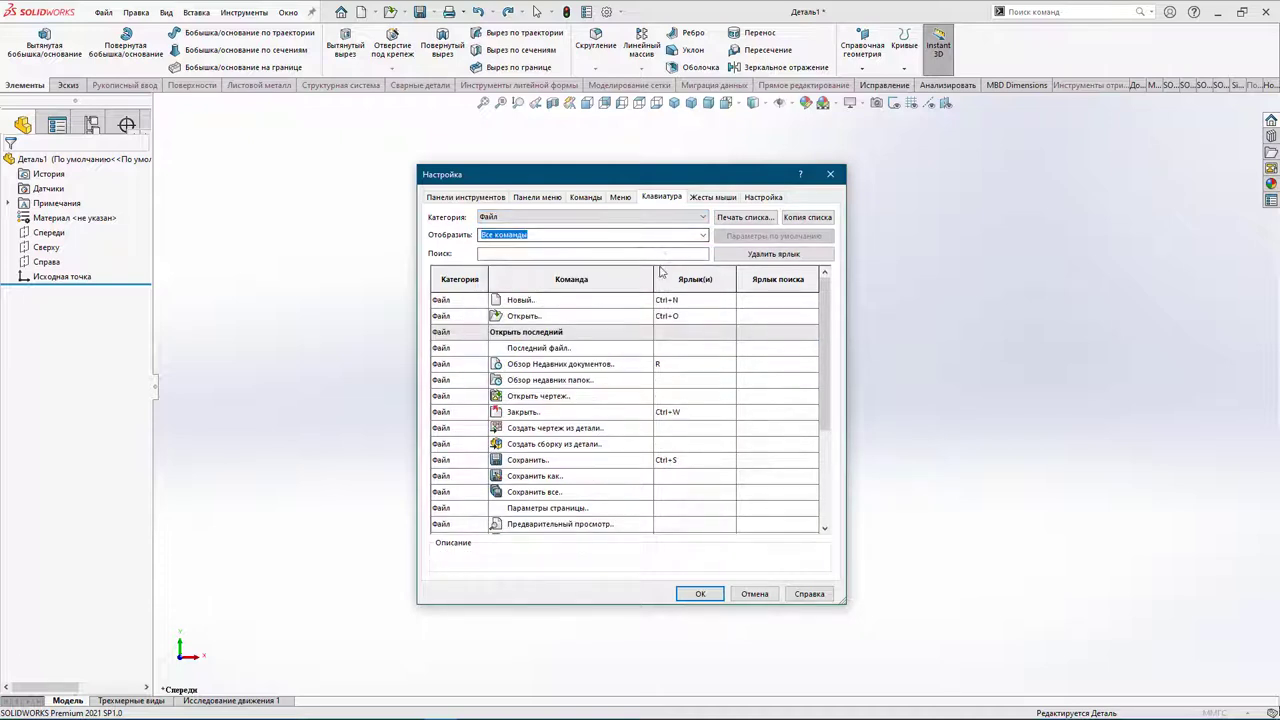
click(569, 478)
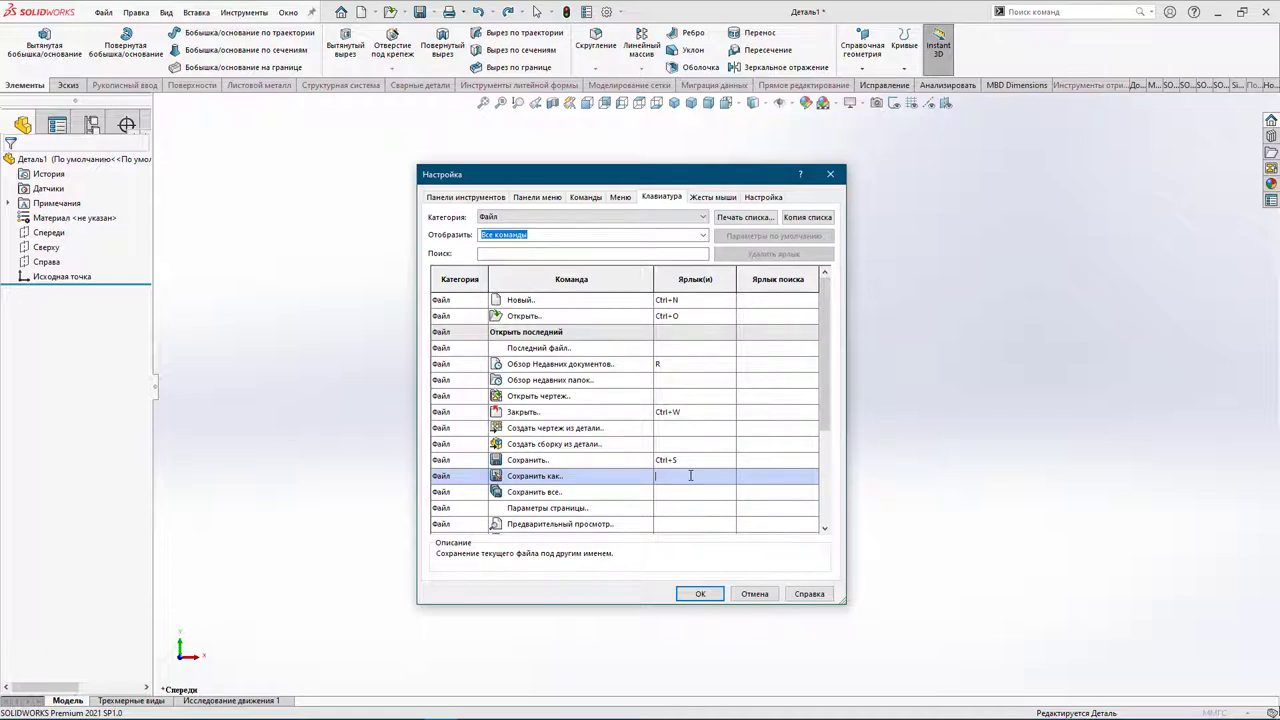
key(ctrl+s)
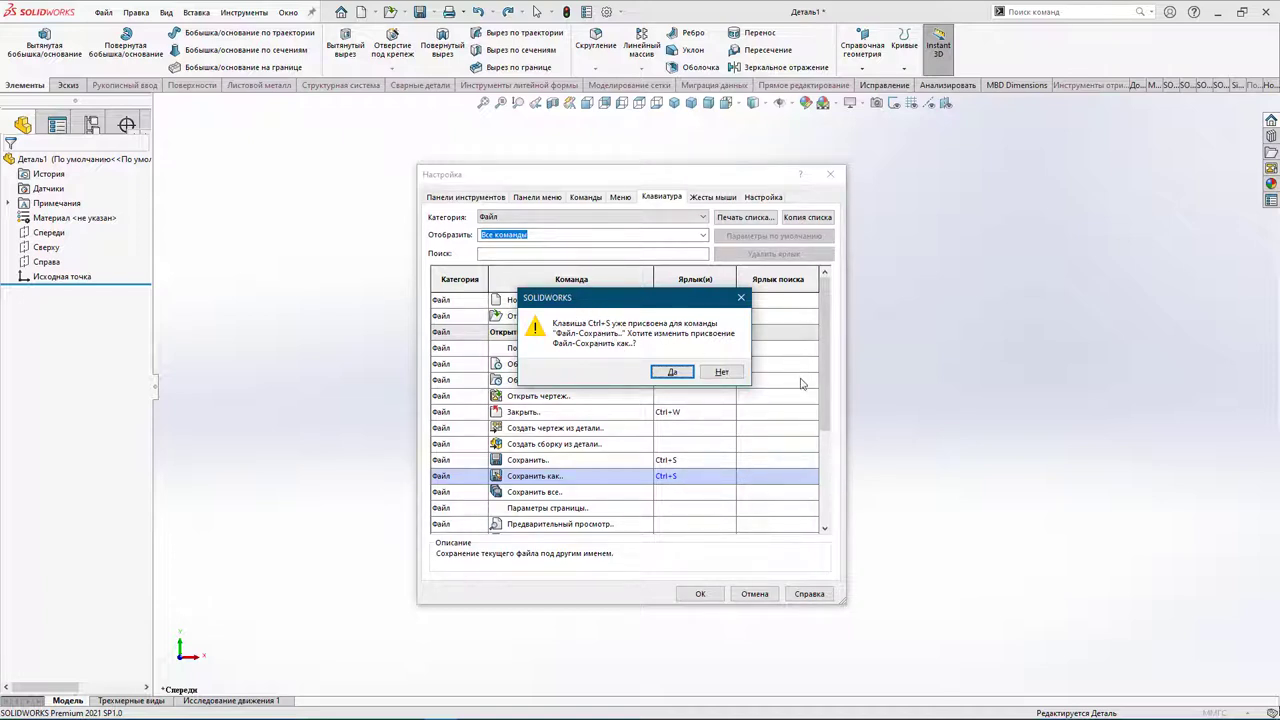
click(723, 374)
click(685, 485)
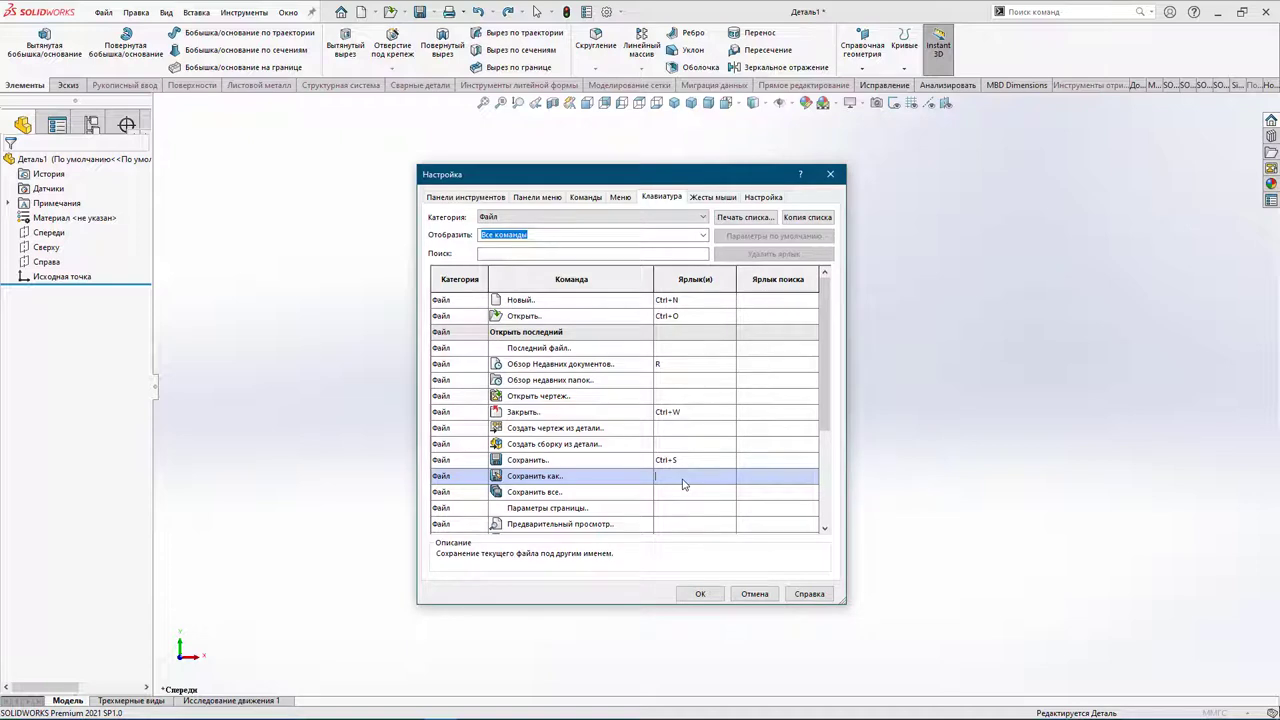
key(shift+s)
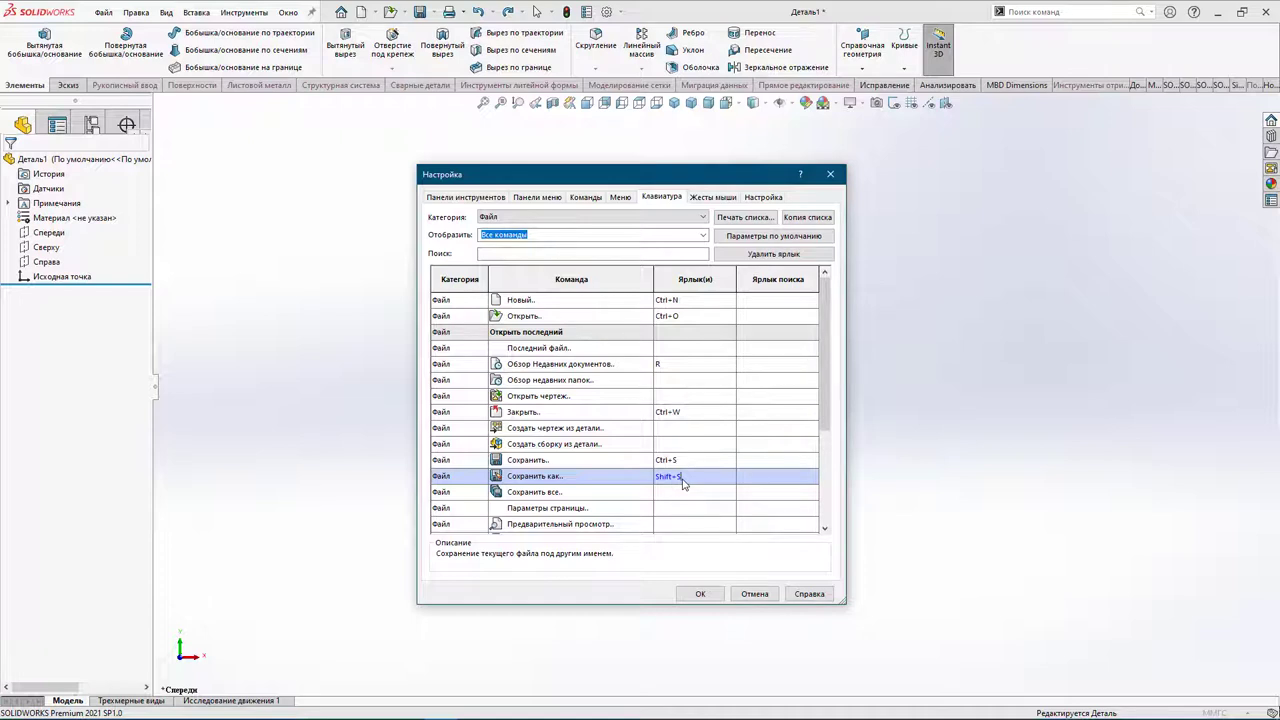
click(700, 594)
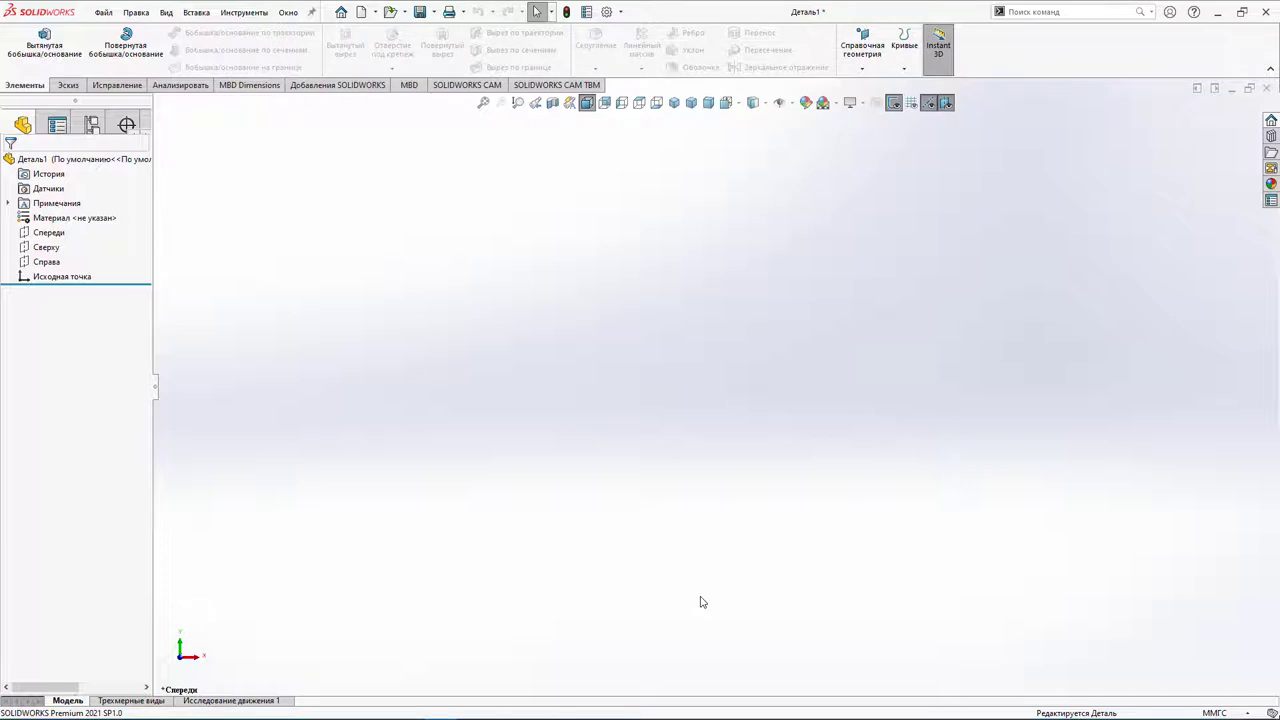
Test the Save As shortcut, cancel the Сохранить как window, and reopen the Настройка dialog
key(ctrl+s)
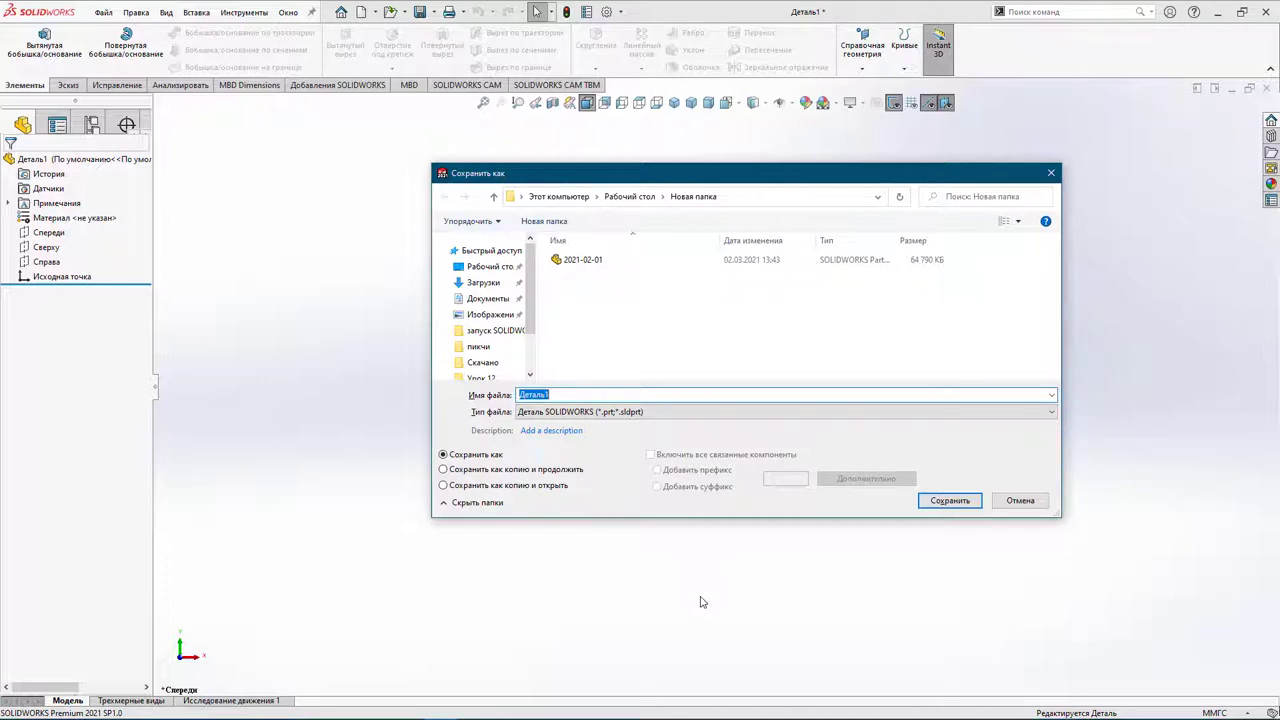
click(1021, 501)
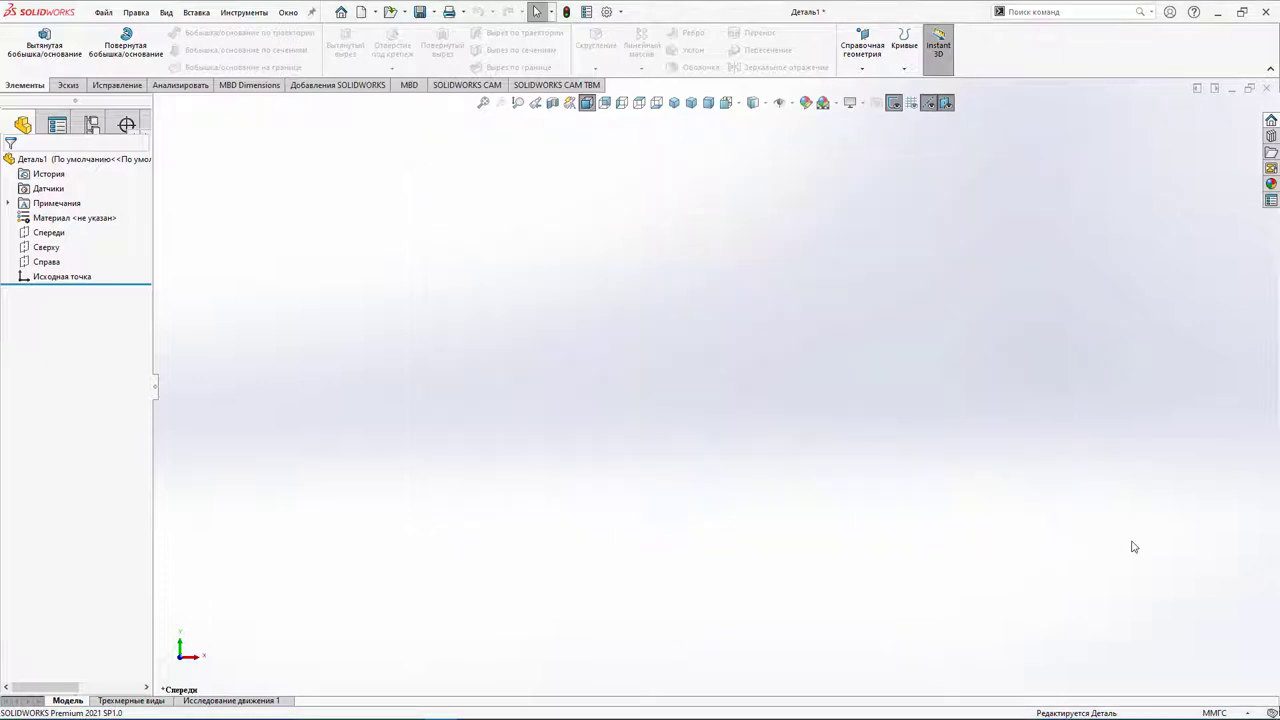
right_click(28, 90)
click(70, 162)
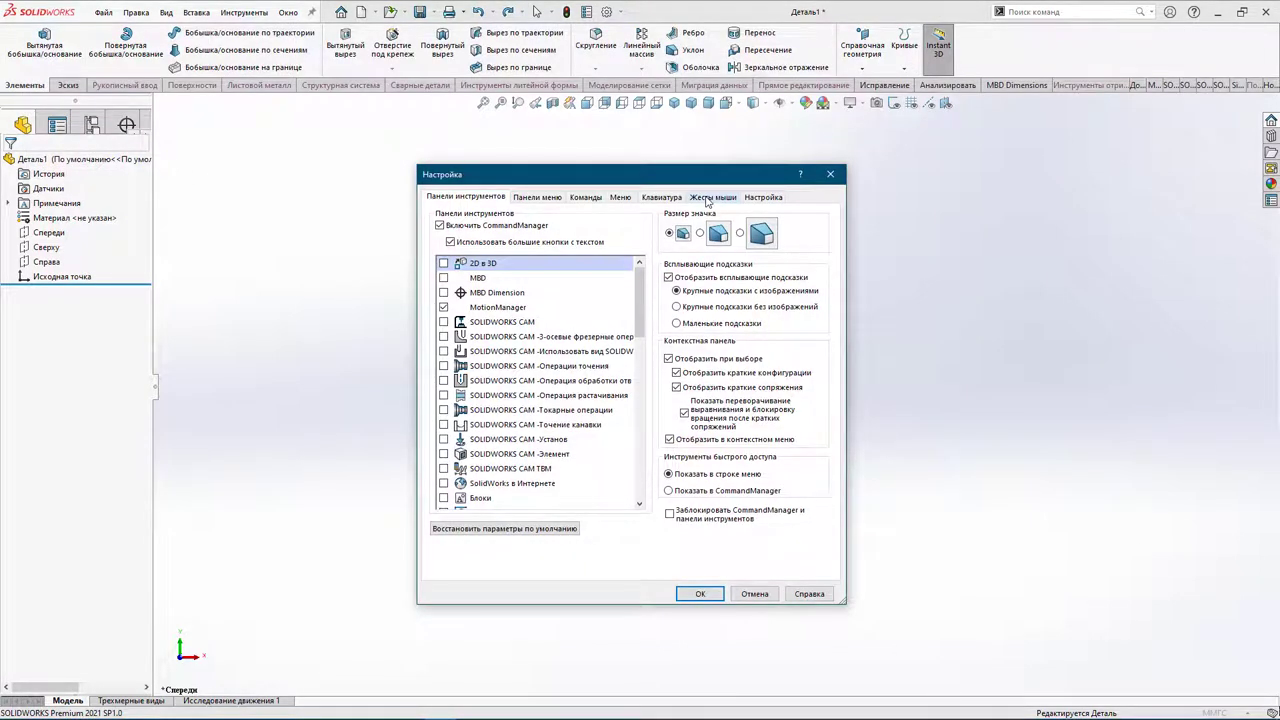
Show Инструменты commands in Mouse Gestures and settle on 8 жестов after previewing the 12-gesture layout
click(707, 198)
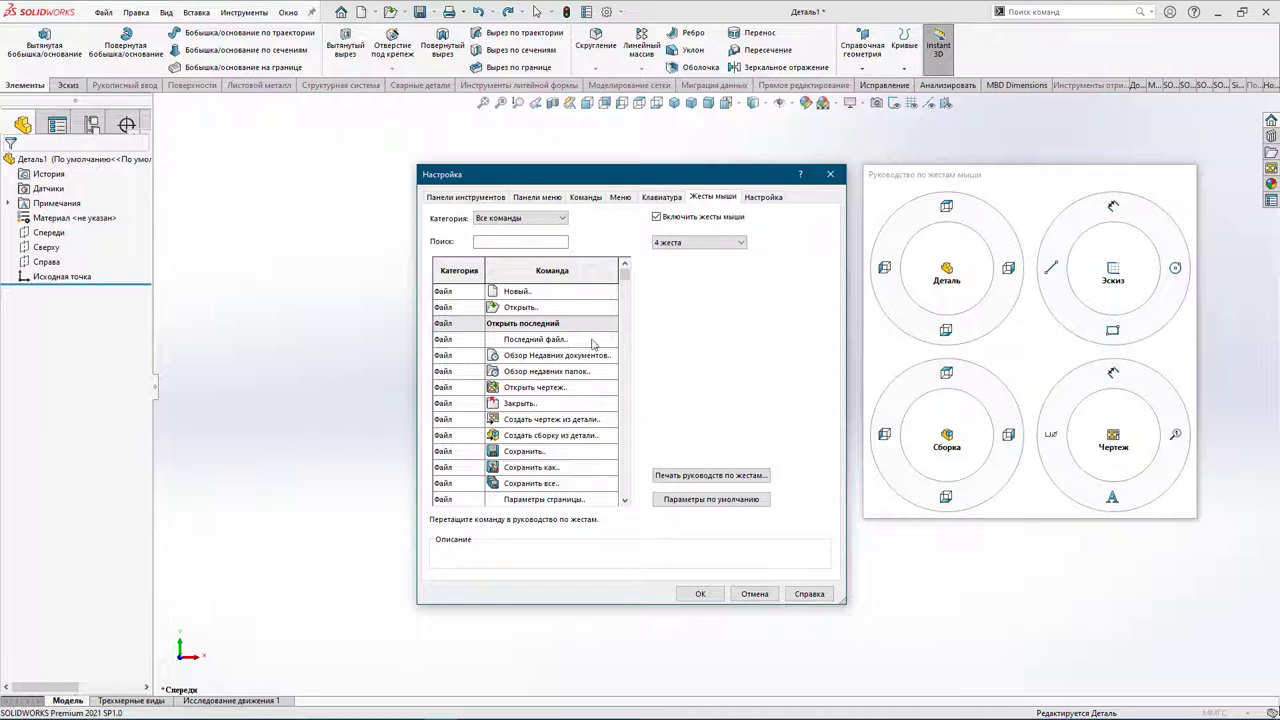
click(563, 218)
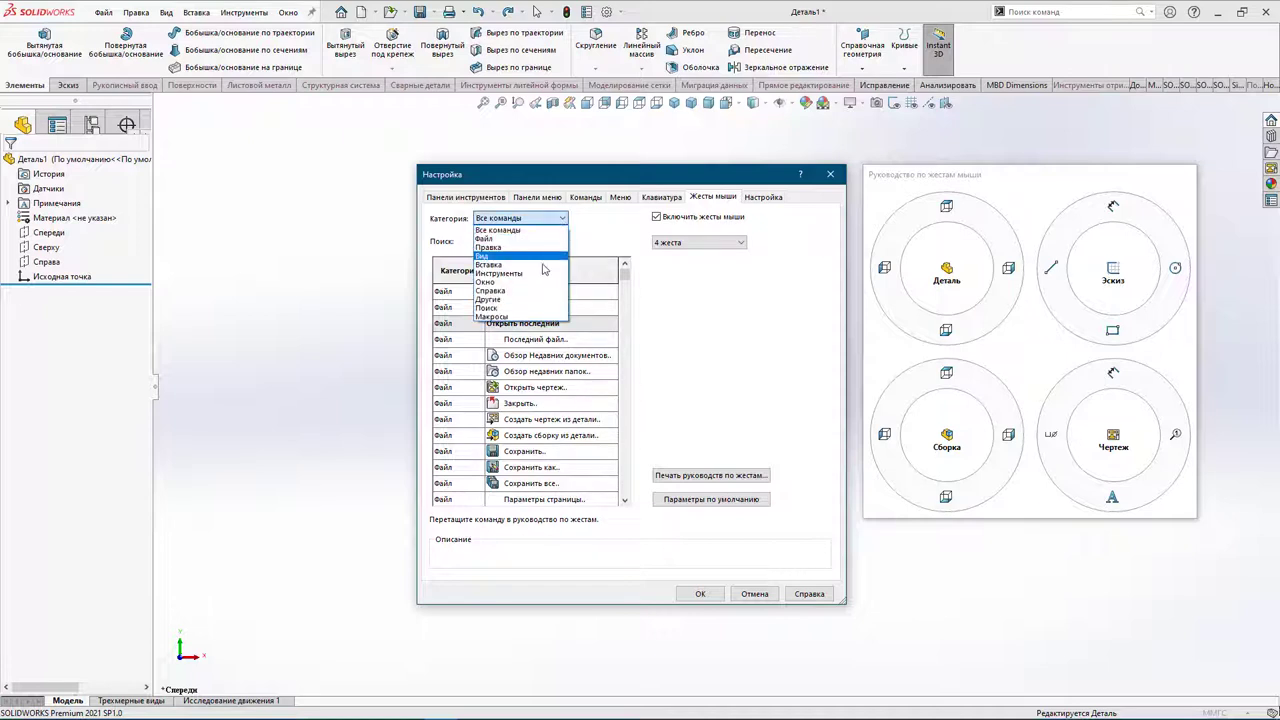
click(540, 273)
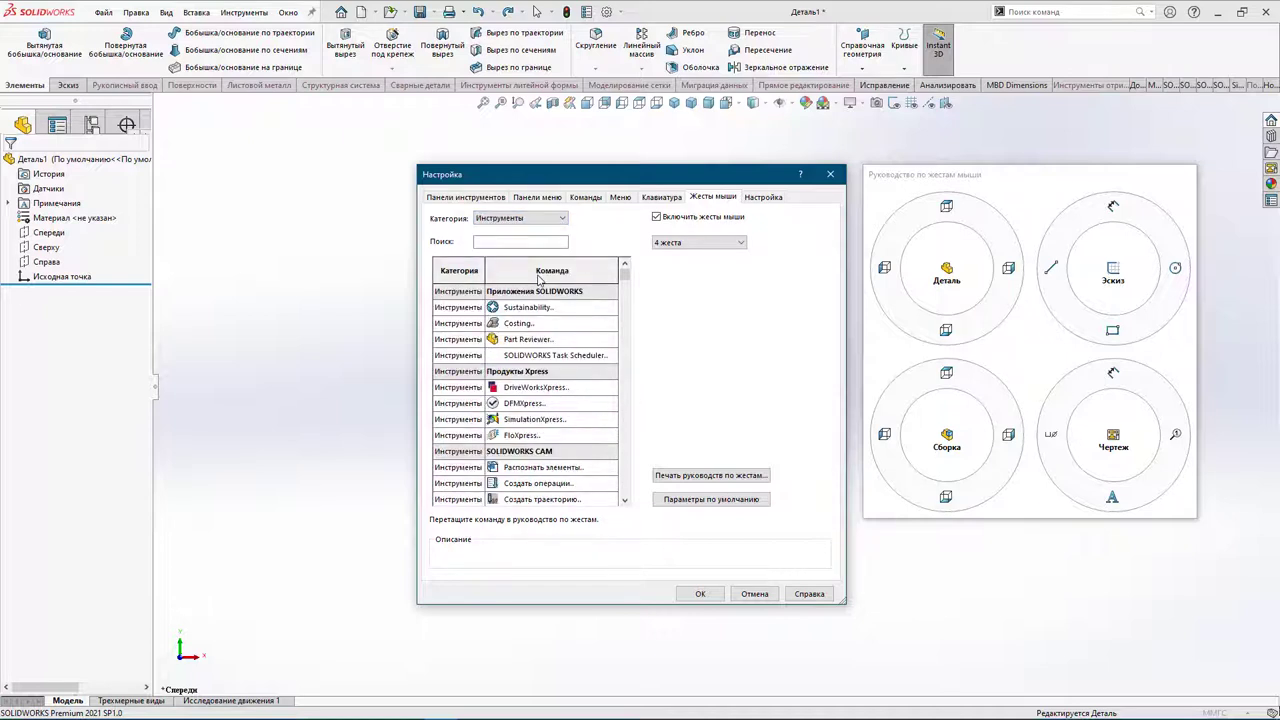
click(740, 243)
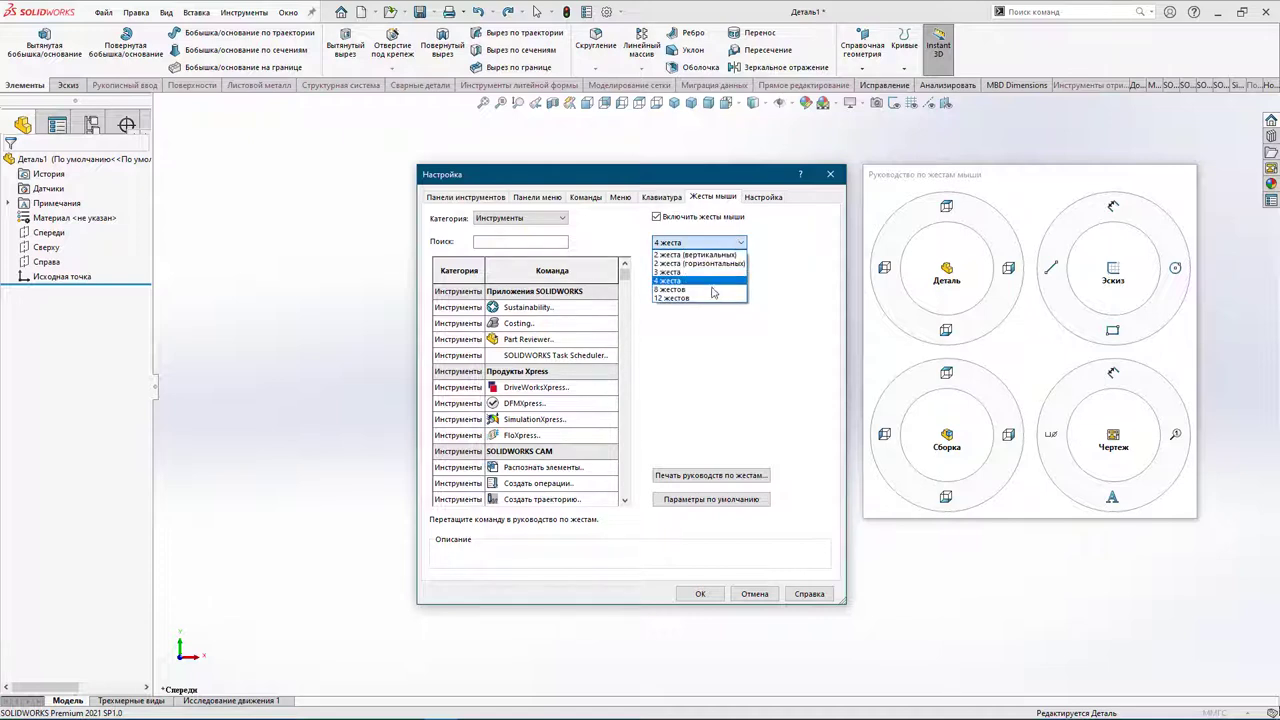
click(672, 289)
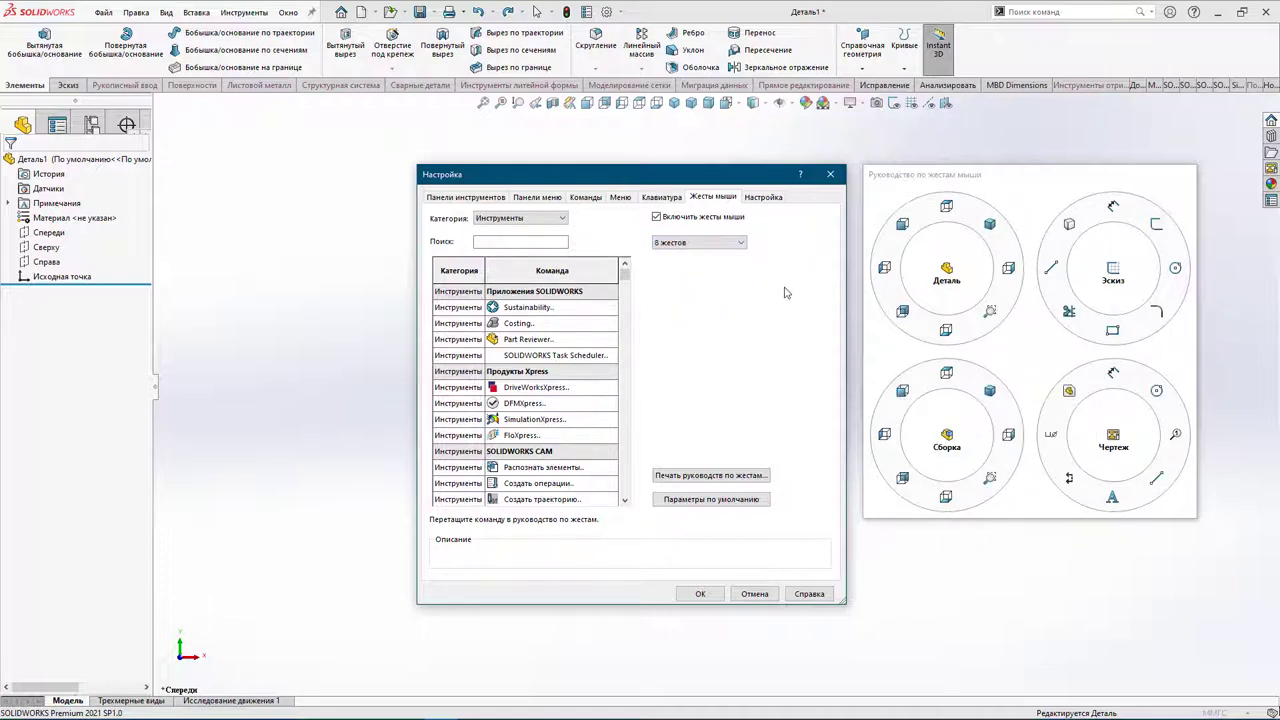
click(741, 243)
click(721, 298)
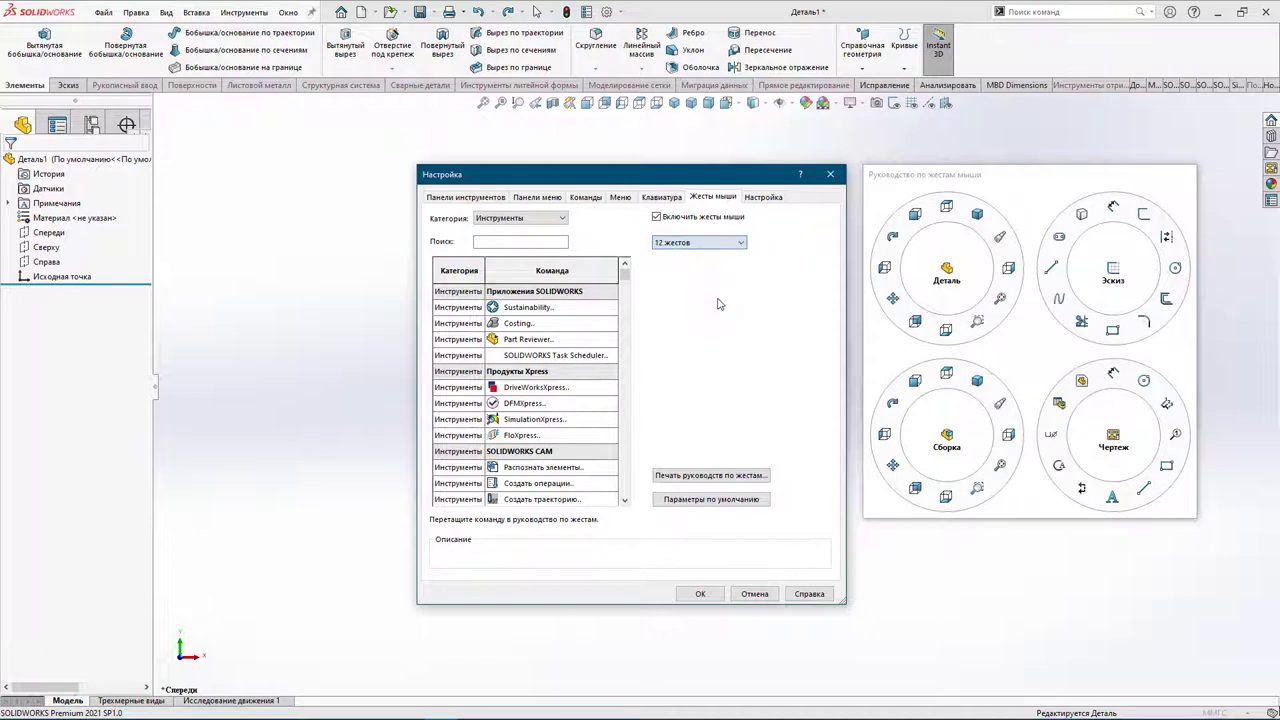
click(737, 244)
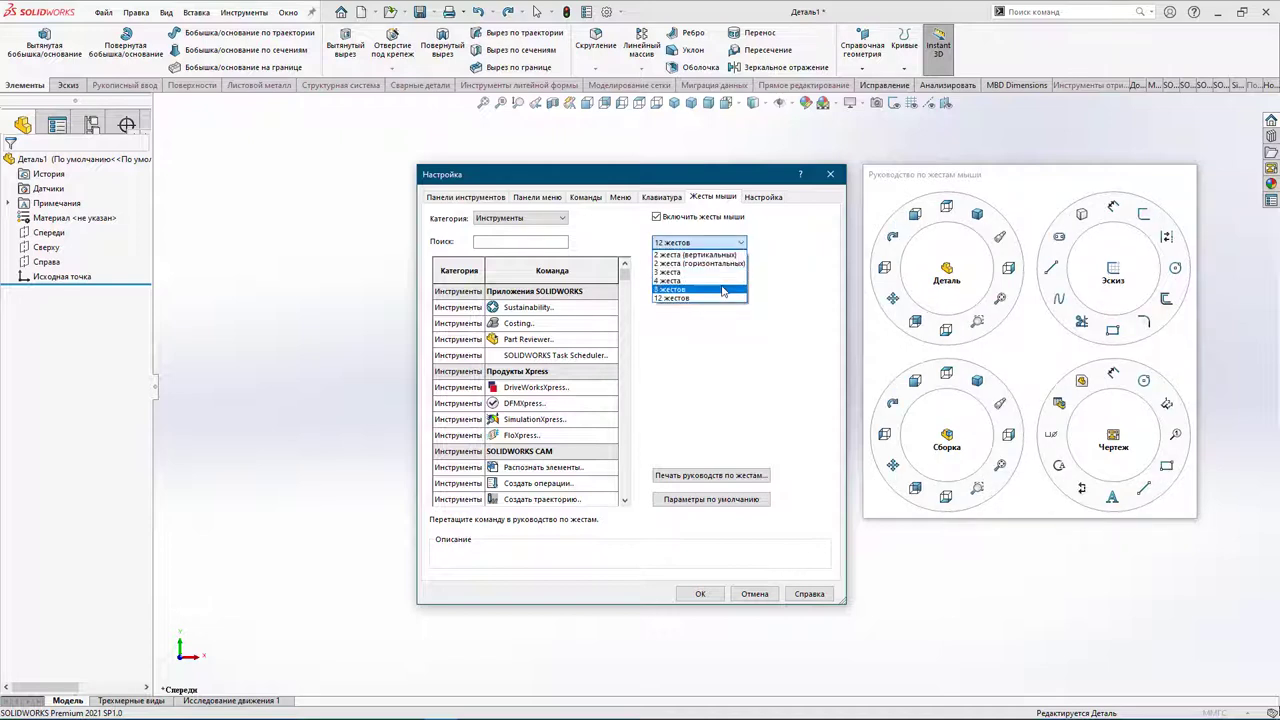
click(723, 290)
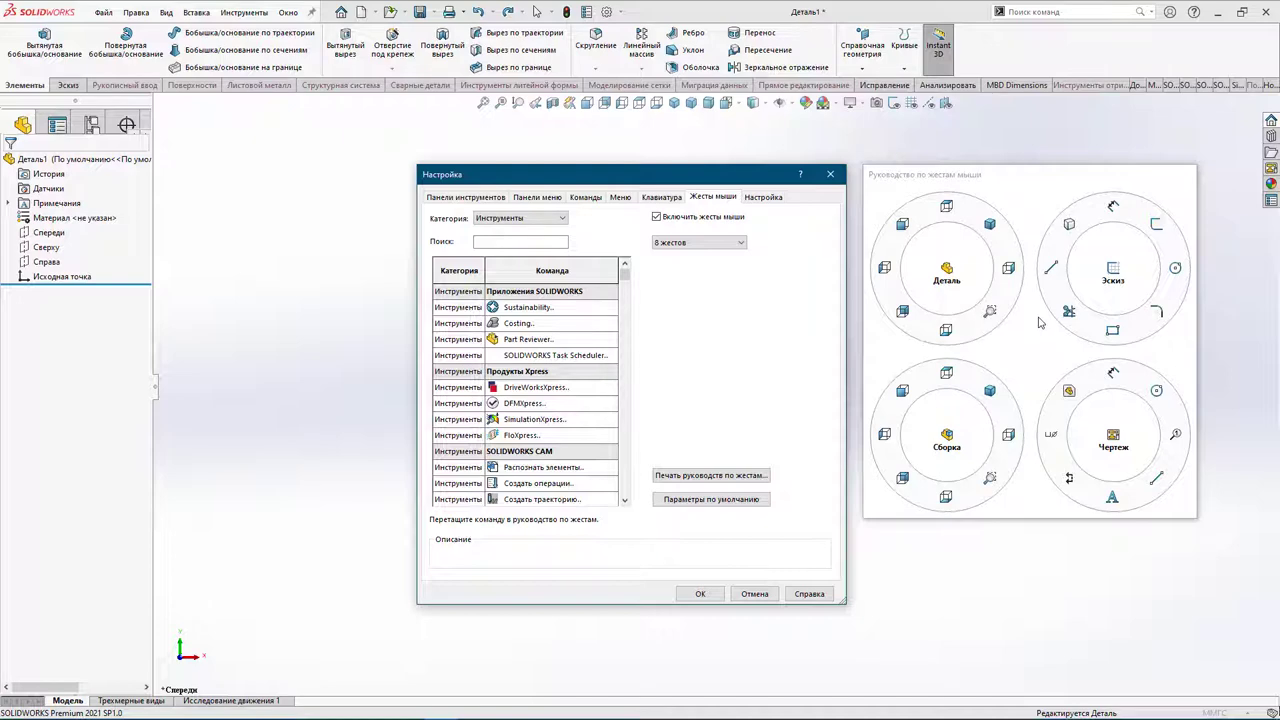
Drag Окружность into the top Эскиз gesture slot, alongside Многоугольник and Парабола
drag(625, 270, 627, 337)
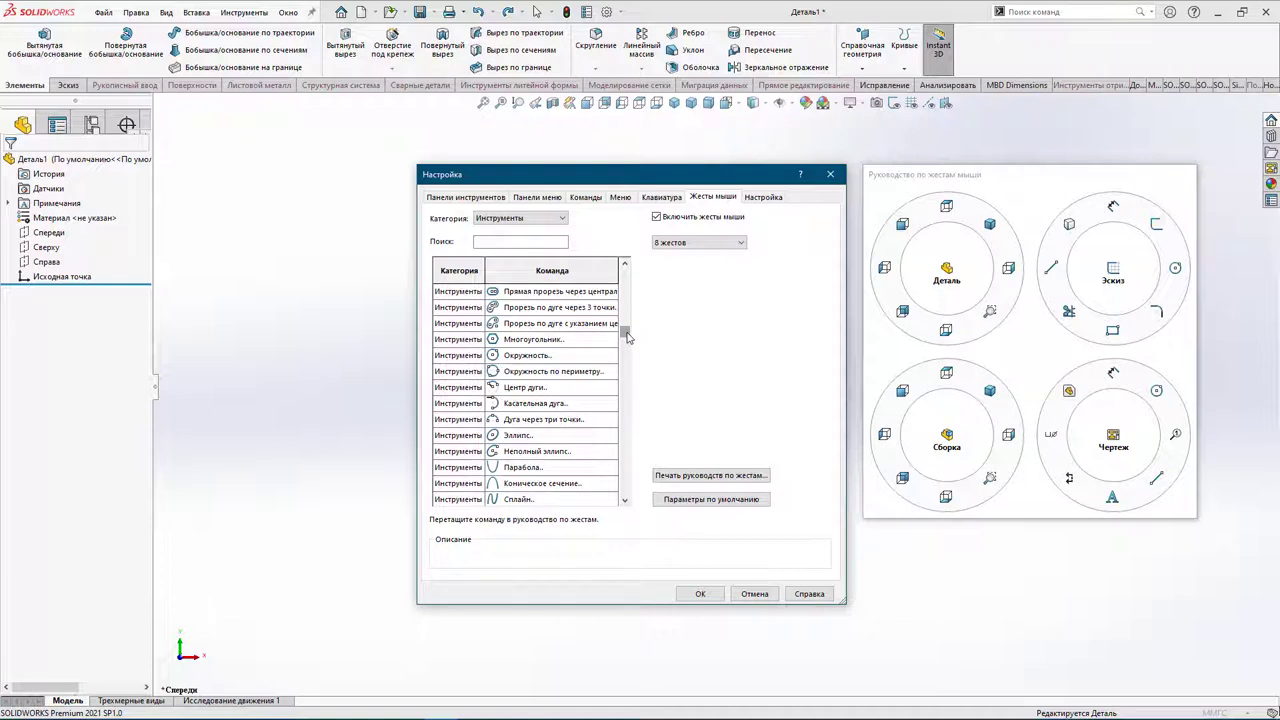
mouse_move(566, 340)
mouse_down()
mouse_move(1034, 357)
mouse_move(1066, 242)
mouse_up()
mouse_move(558, 363)
mouse_down()
mouse_move(1125, 214)
mouse_move(1145, 228)
mouse_up()
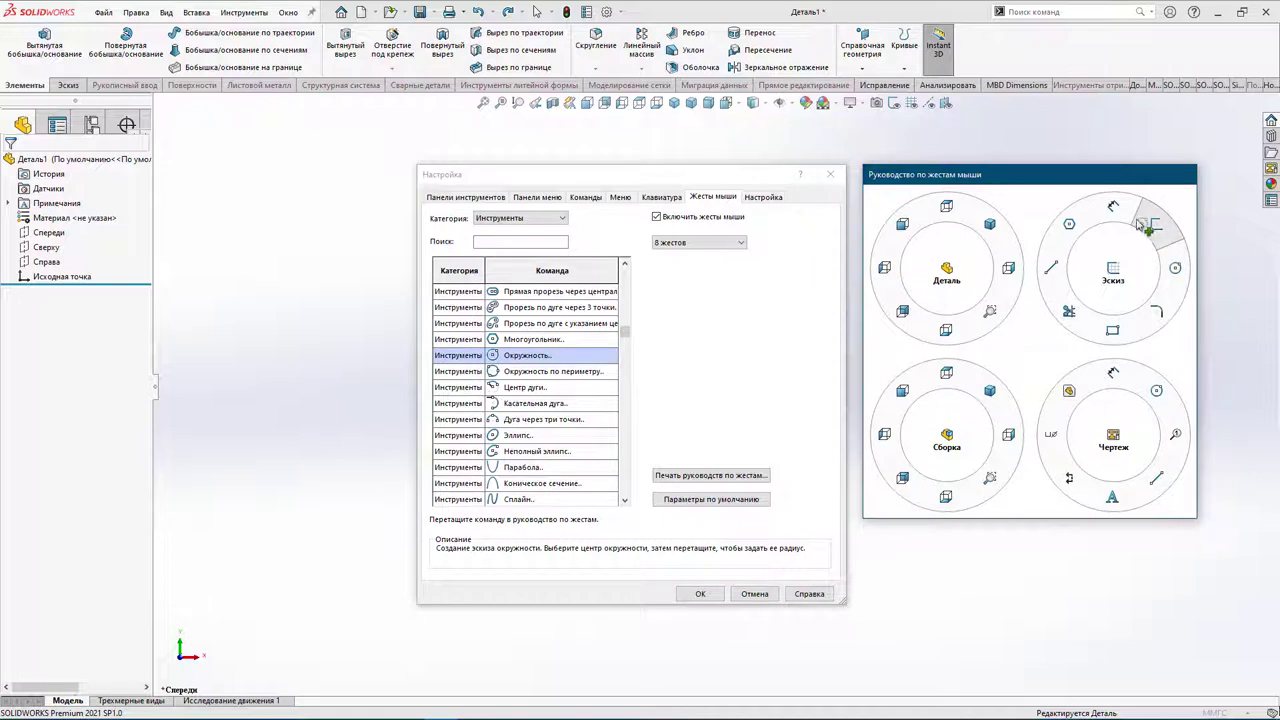
drag(1145, 228, 1114, 208)
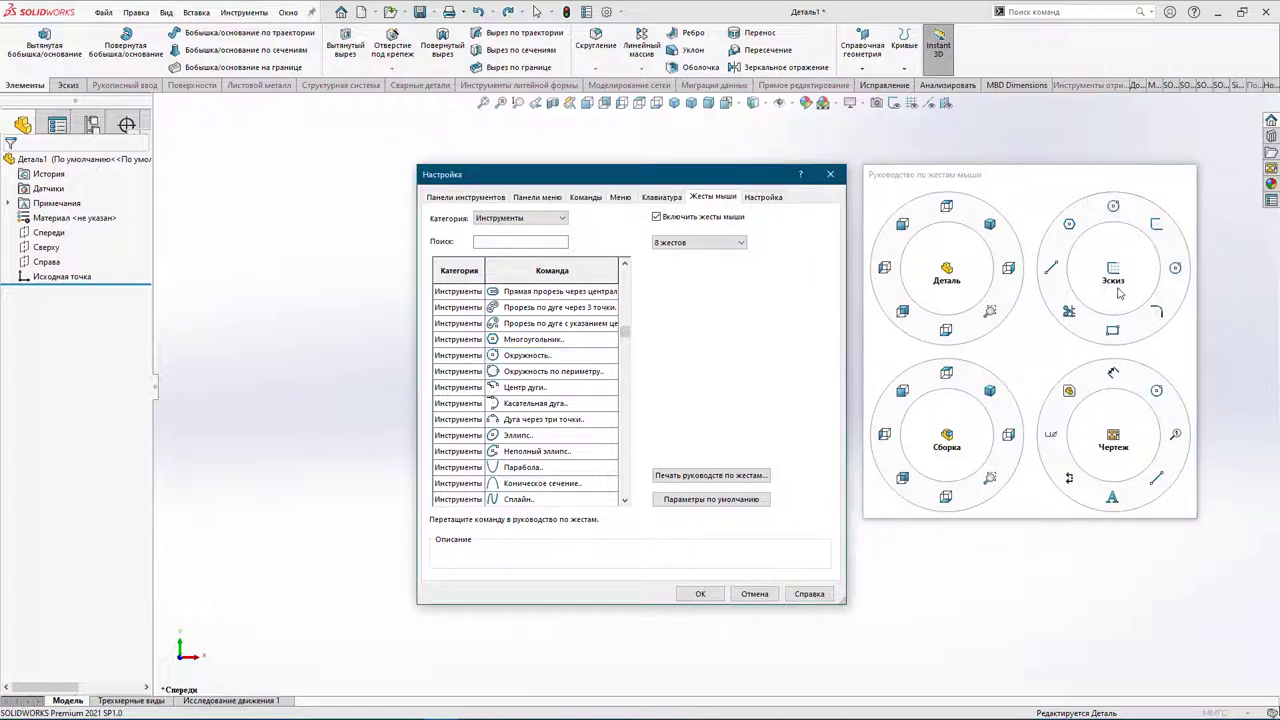
mouse_move(533, 468)
mouse_down()
mouse_move(1124, 237)
mouse_move(1105, 212)
mouse_up()
Apply the gesture customization and start a sketch on the Спереди plane
click(700, 594)
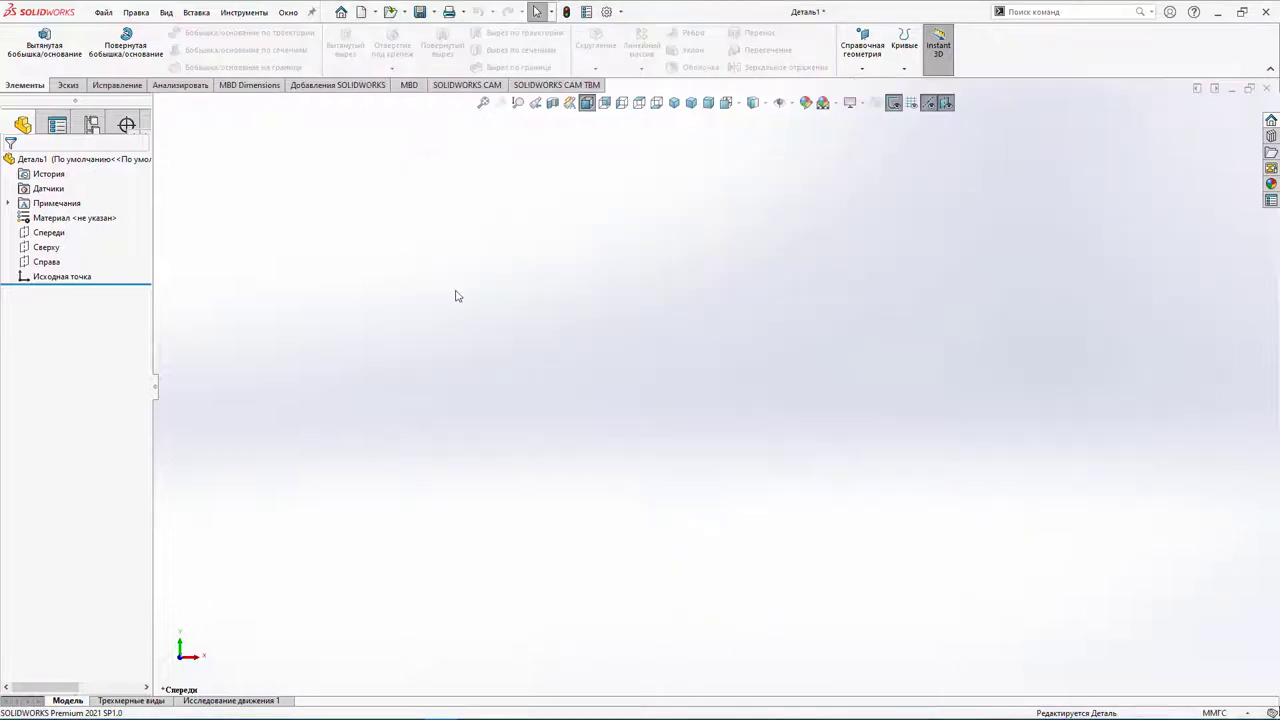
click(68, 85)
click(17, 40)
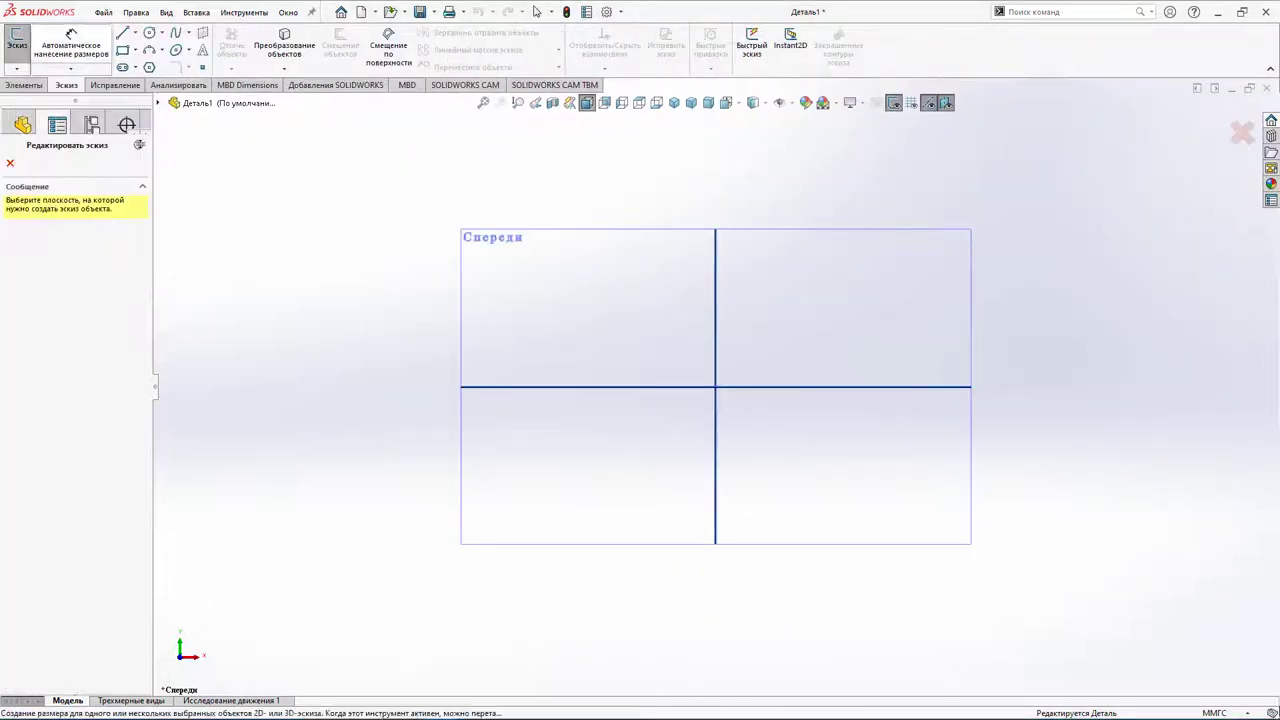
click(595, 243)
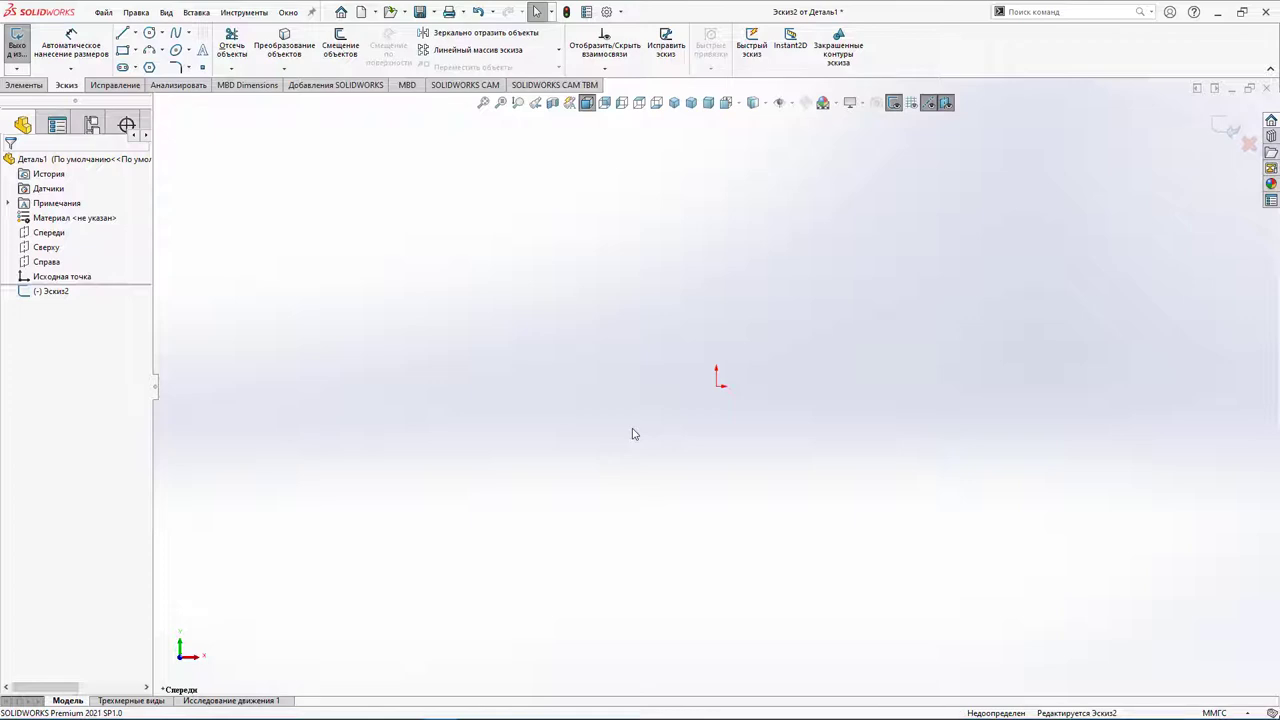
Draw a circle centred at the origin using the right-drag circle gesture
right_drag(632, 434, 648, 427)
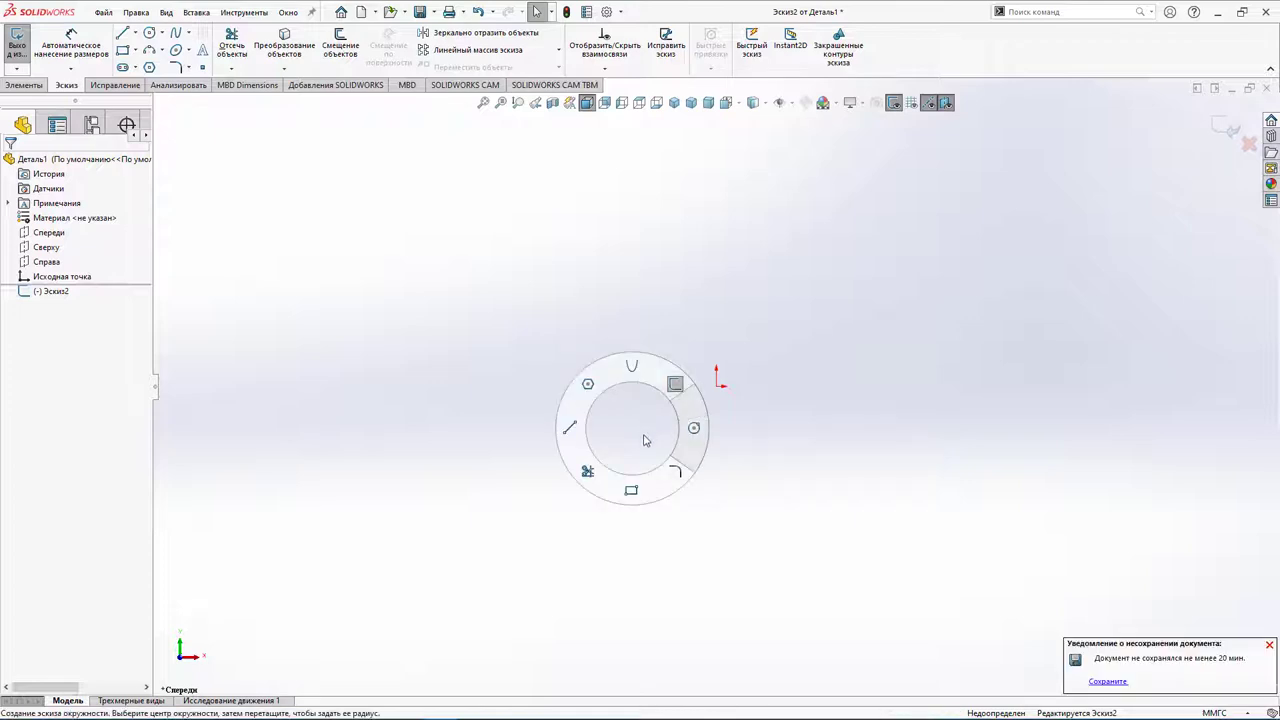
mouse_move(648, 427)
right_down()
mouse_move(612, 428)
mouse_move(630, 416)
mouse_move(644, 425)
right_up()
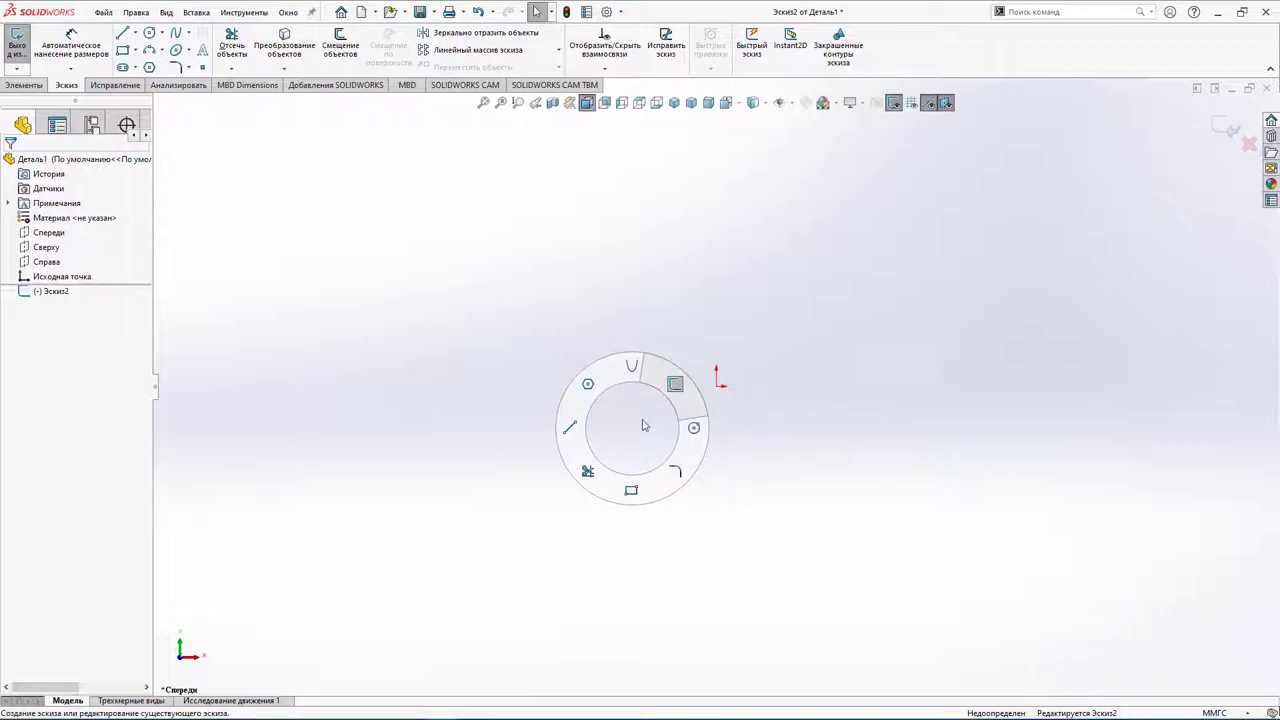
right_drag(644, 425, 690, 448)
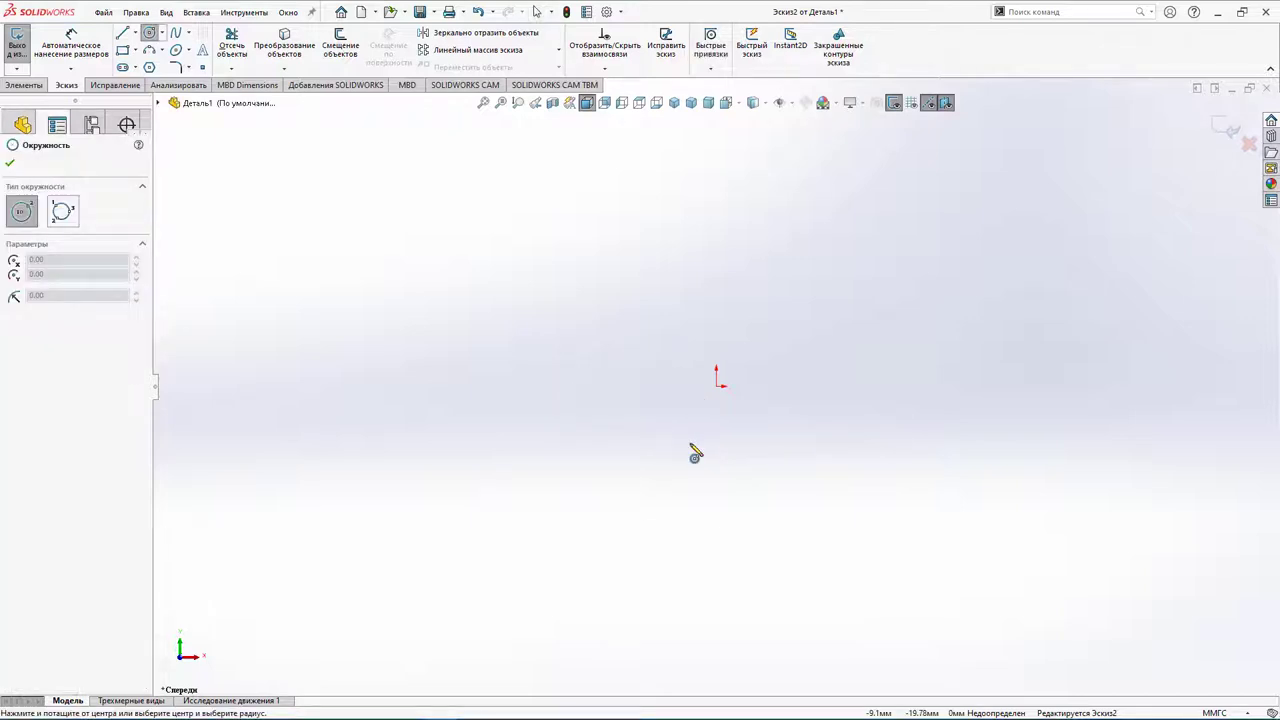
click(717, 388)
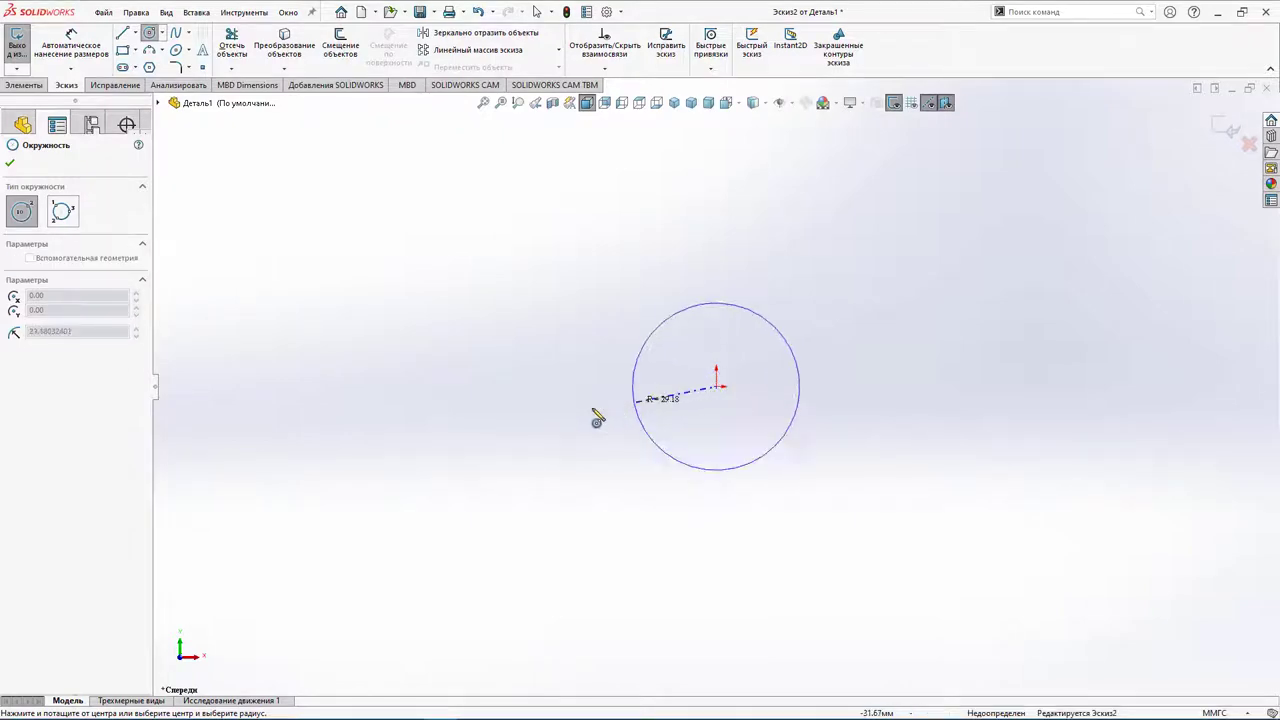
click(574, 413)
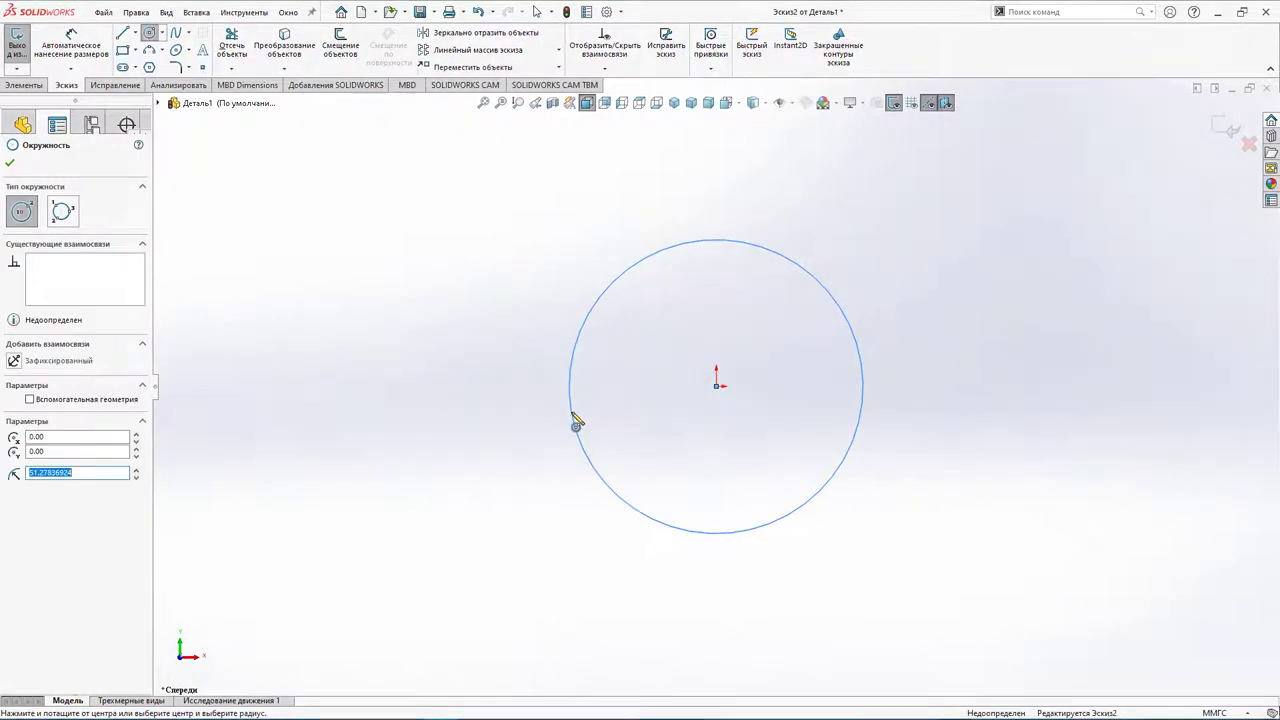